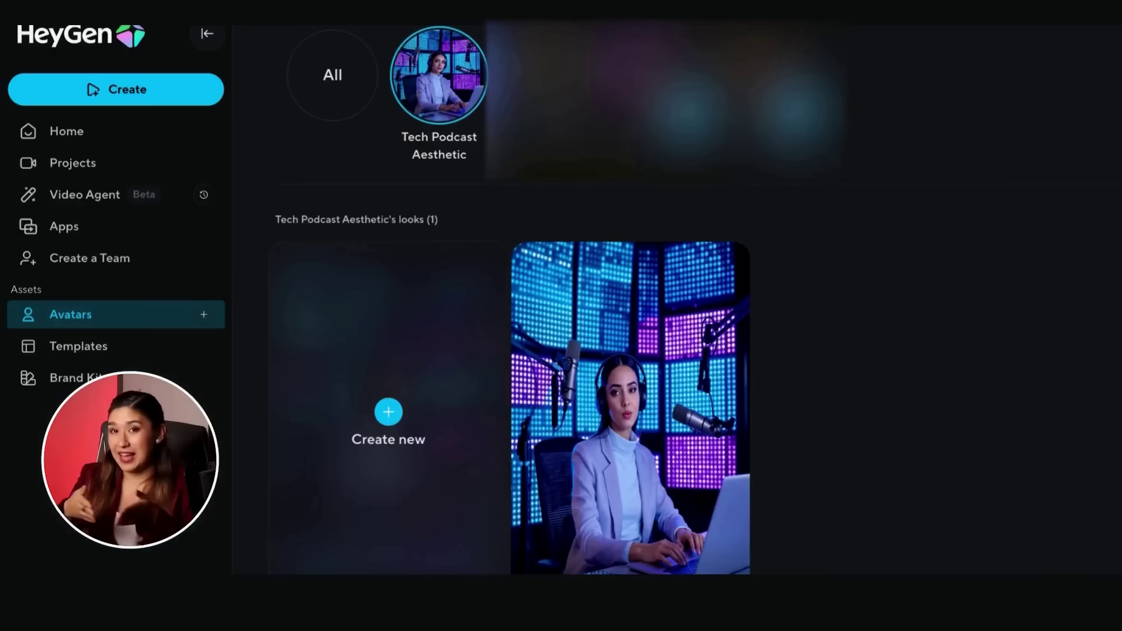
- Start a new avatar look for Tech Podcast Aesthetic and pick the first generated studio photo
left_click(639, 456)
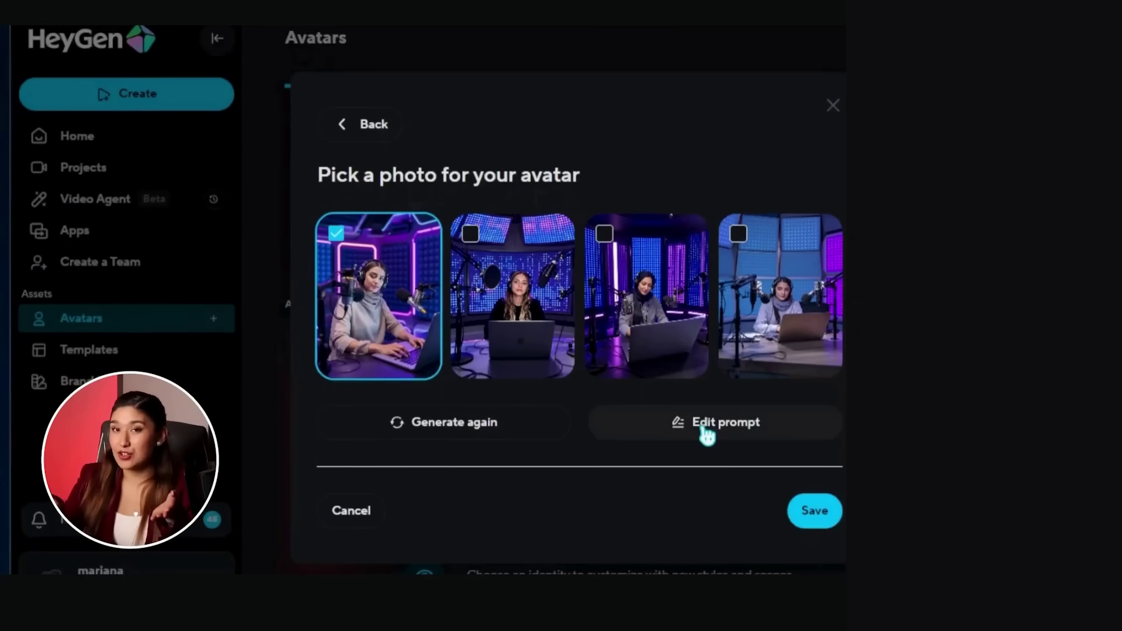
left_click(707, 431)
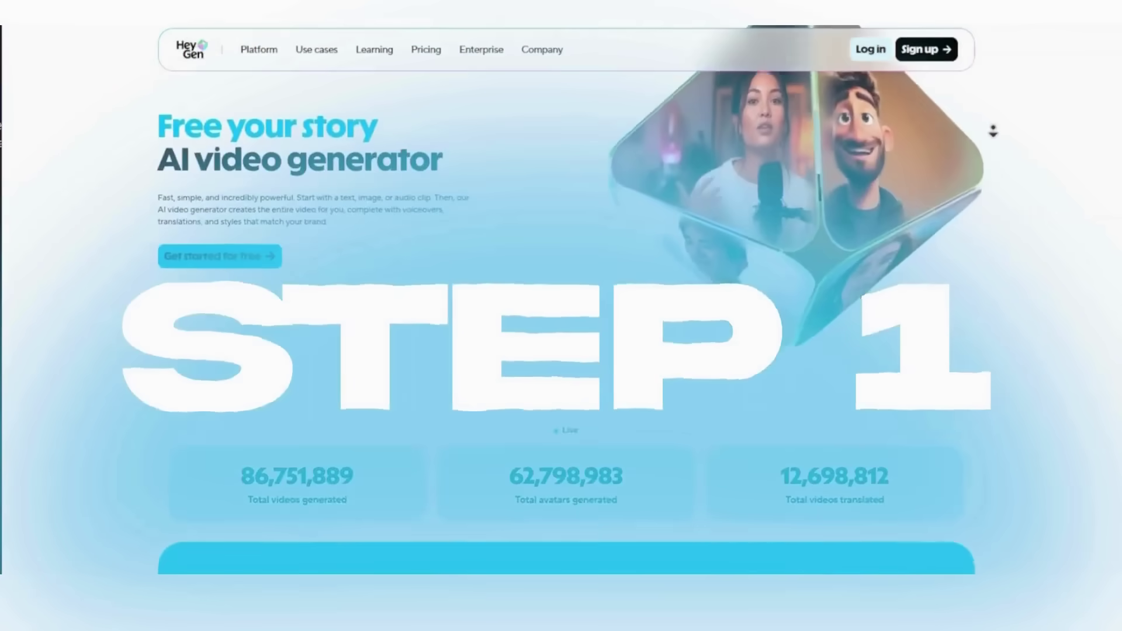
- Scroll down through the HeyGen homepage and partway back up
scroll(993, 131, "down", 3)
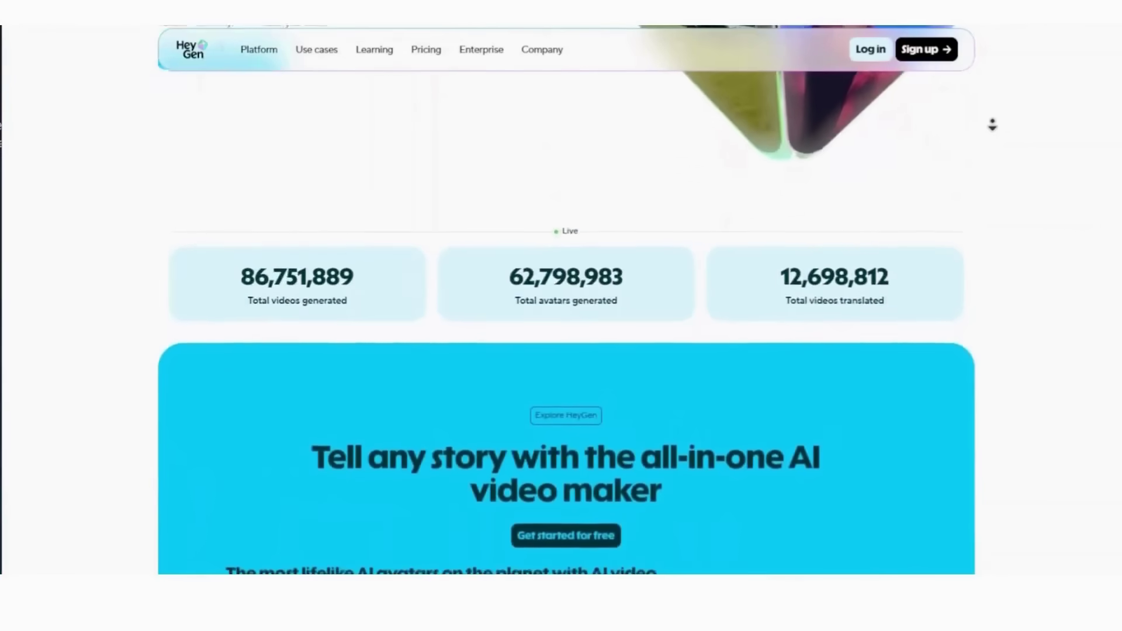
scroll(993, 126, "down", 2)
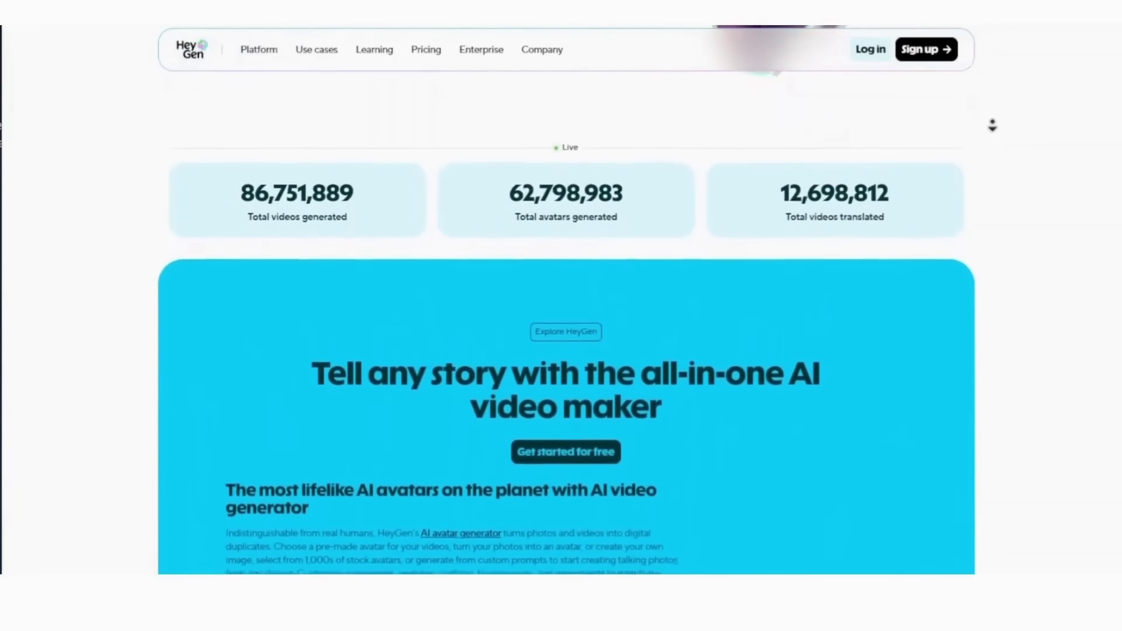
scroll(993, 125, "down", 2)
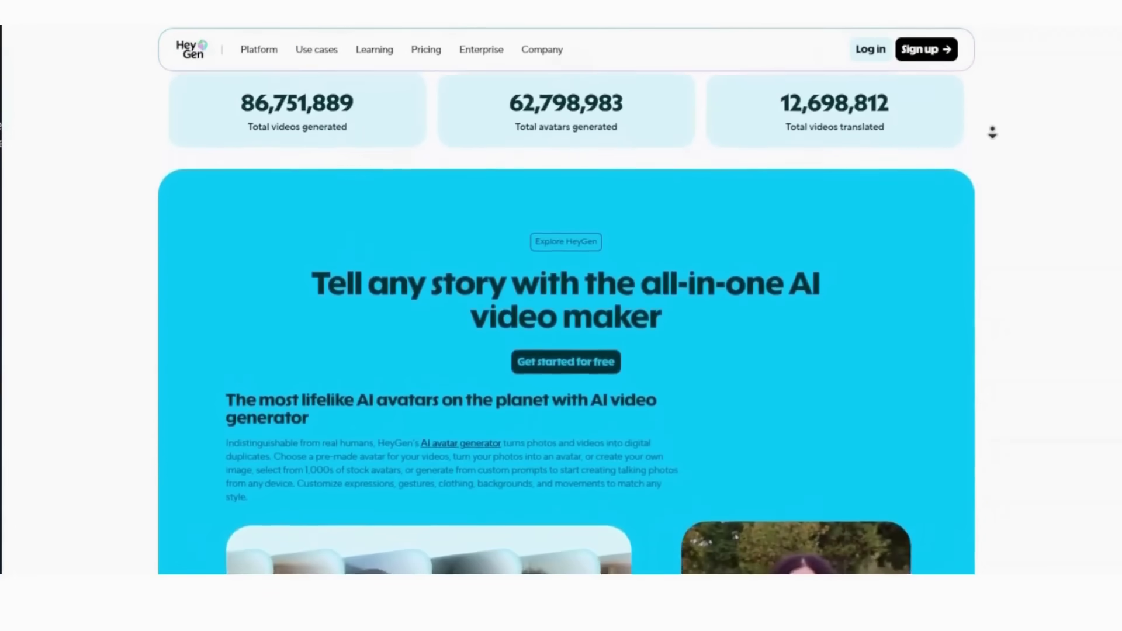
scroll(992, 132, "down", 5)
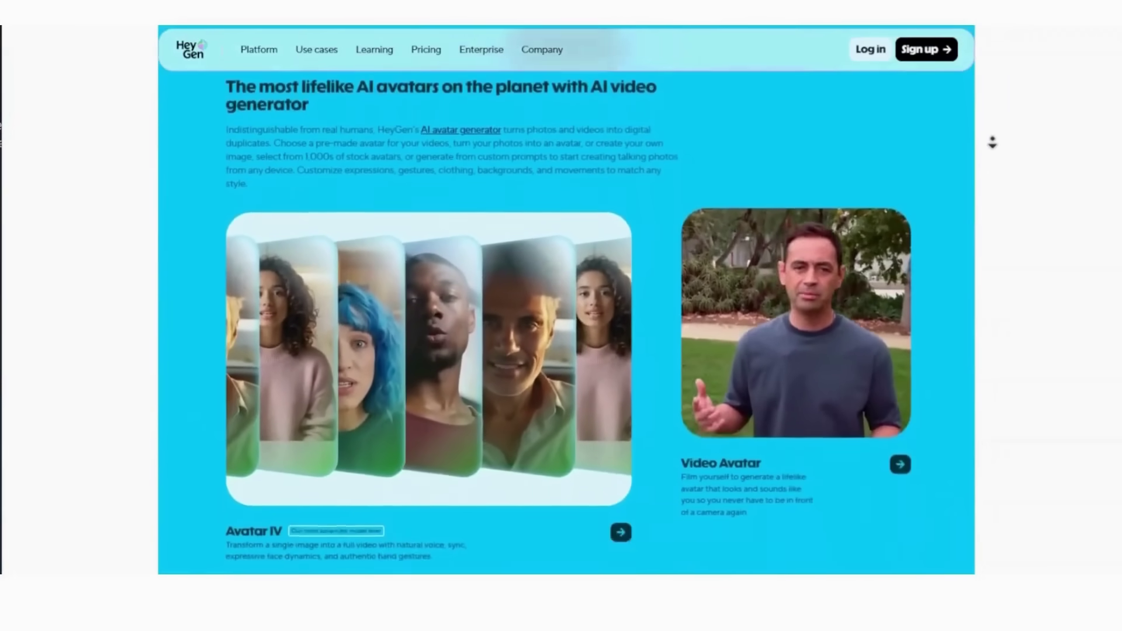
scroll(993, 142, "down", 6)
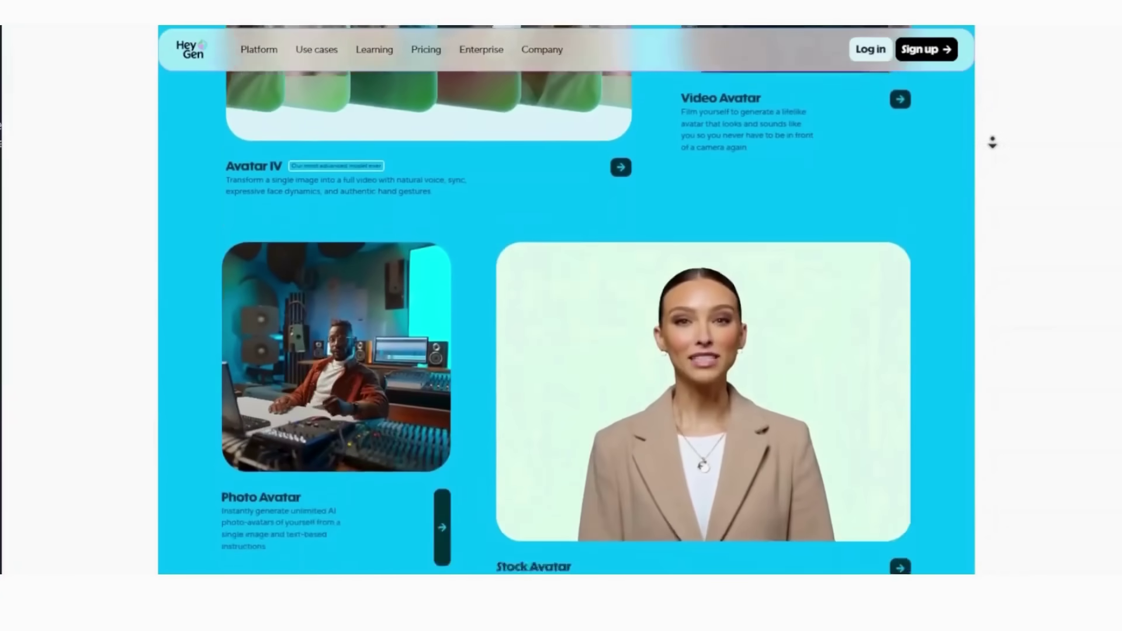
scroll(993, 142, "down", 6)
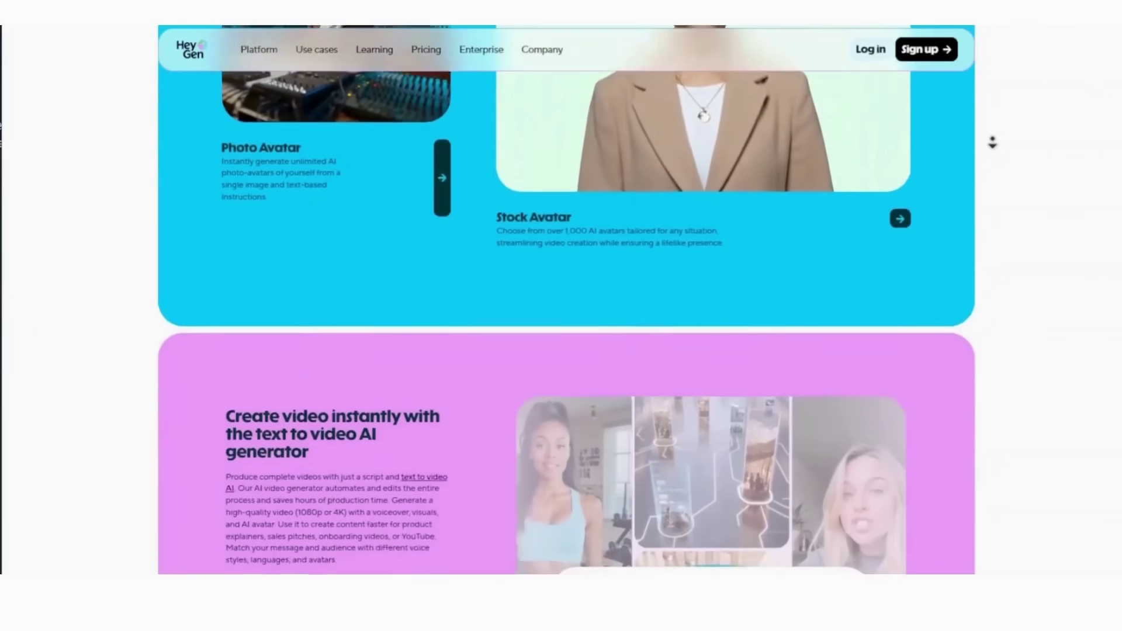
scroll(992, 142, "down", 6)
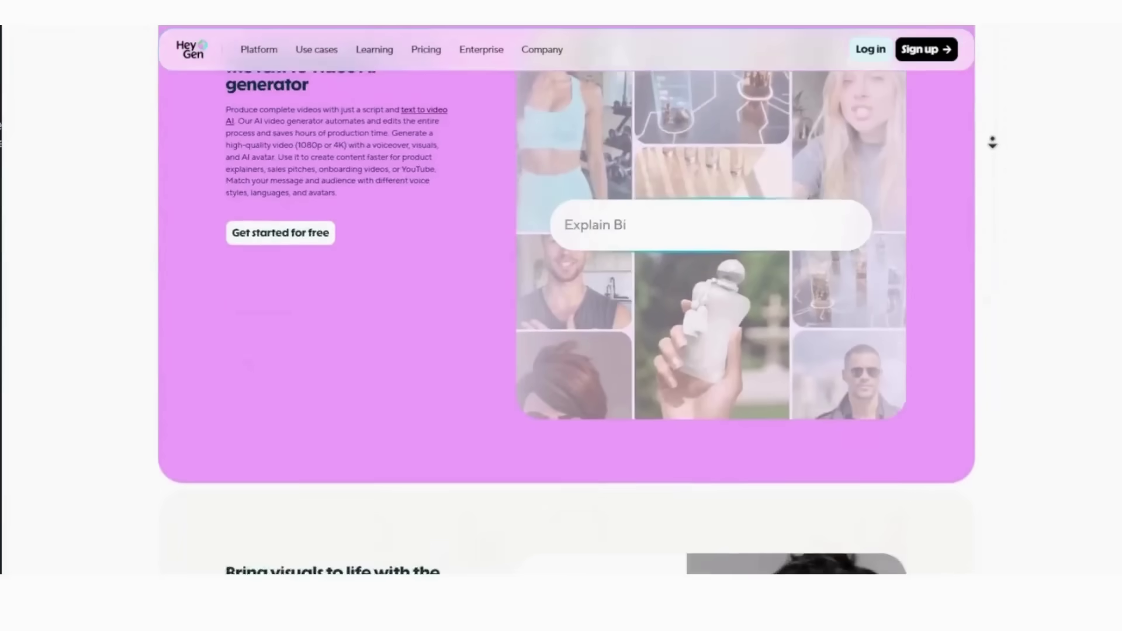
scroll(993, 142, "down", 5)
scroll(1001, 104, "up", 10)
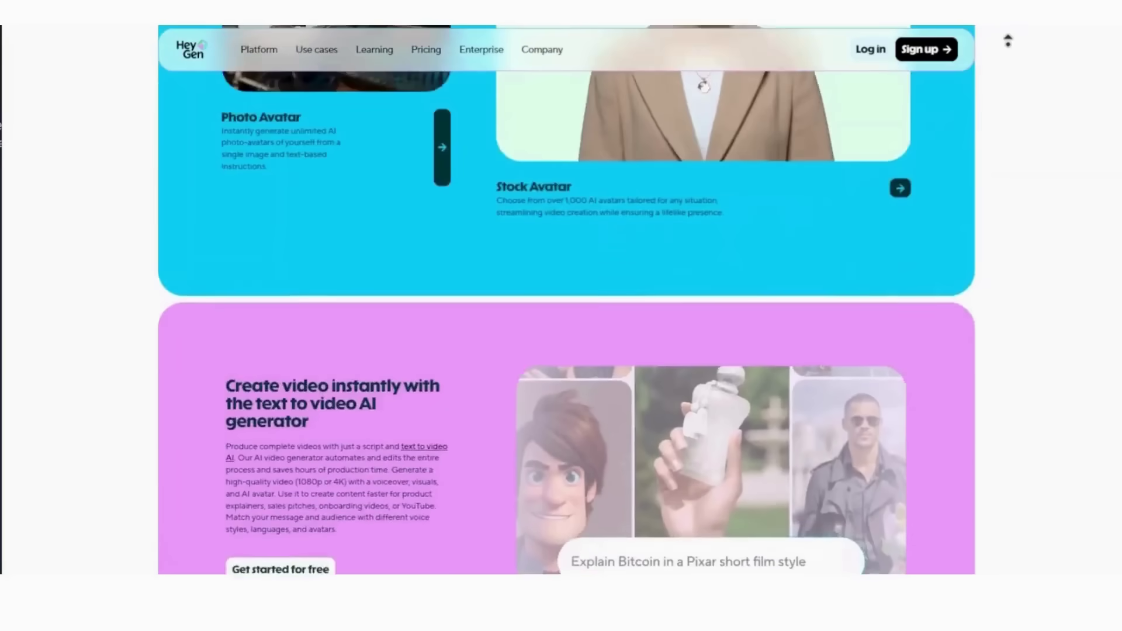
scroll(1008, 41, "up", 15)
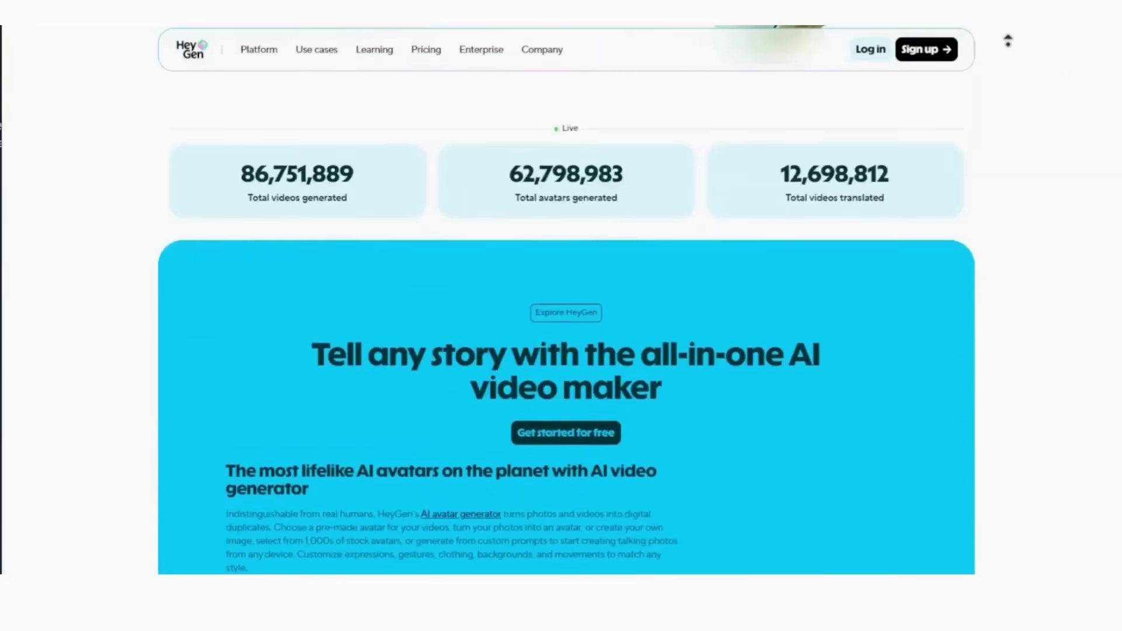
scroll(1008, 41, "up", 6)
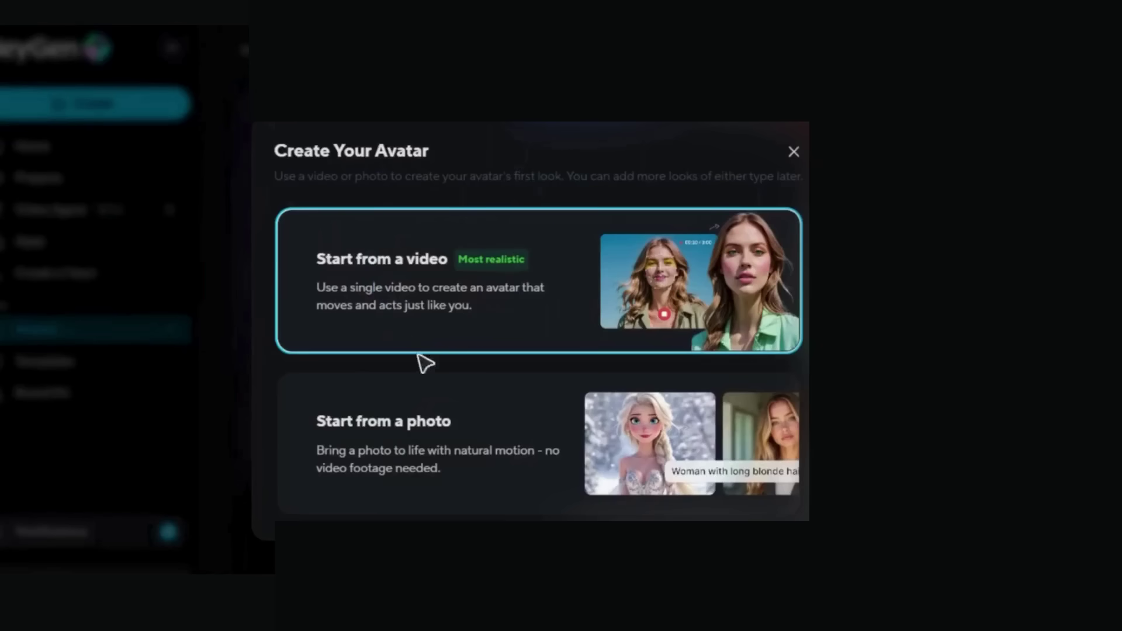
- Build a photo avatar described as 'friendly male teacher with glasses and a warm smile.'
left_click(465, 443)
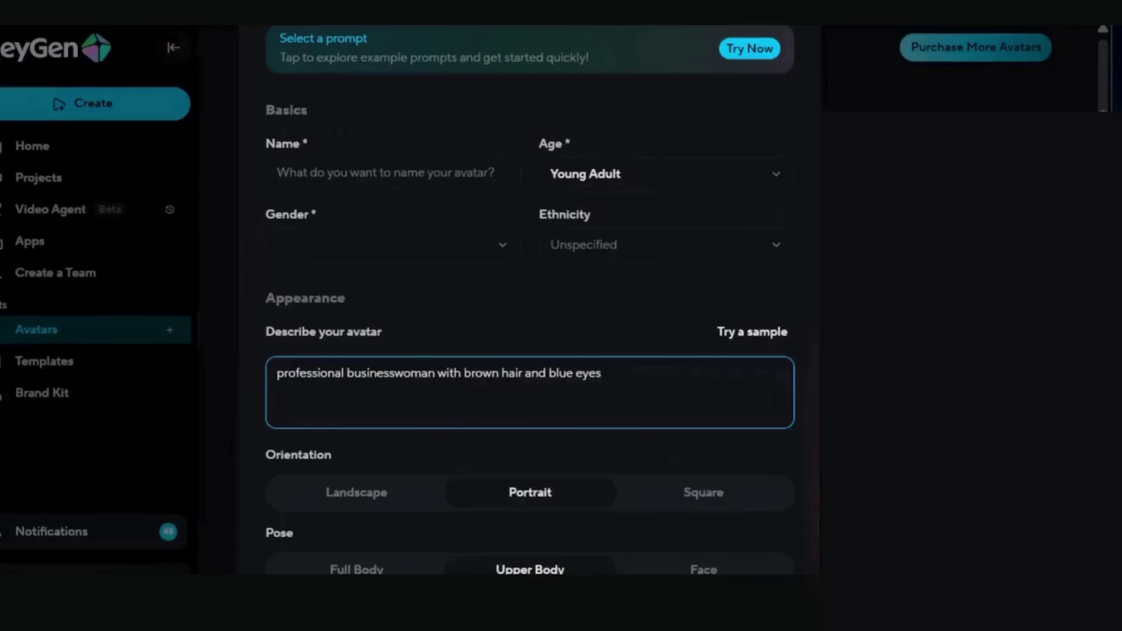
left_click_drag(277, 377, 604, 385)
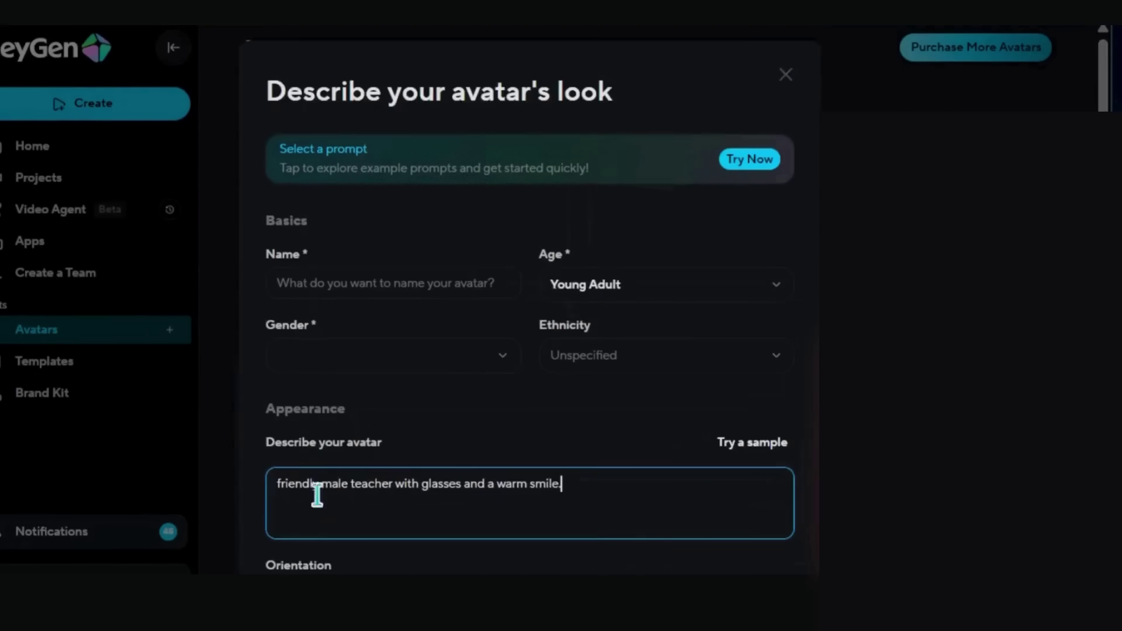
left_click_drag(277, 486, 577, 495)
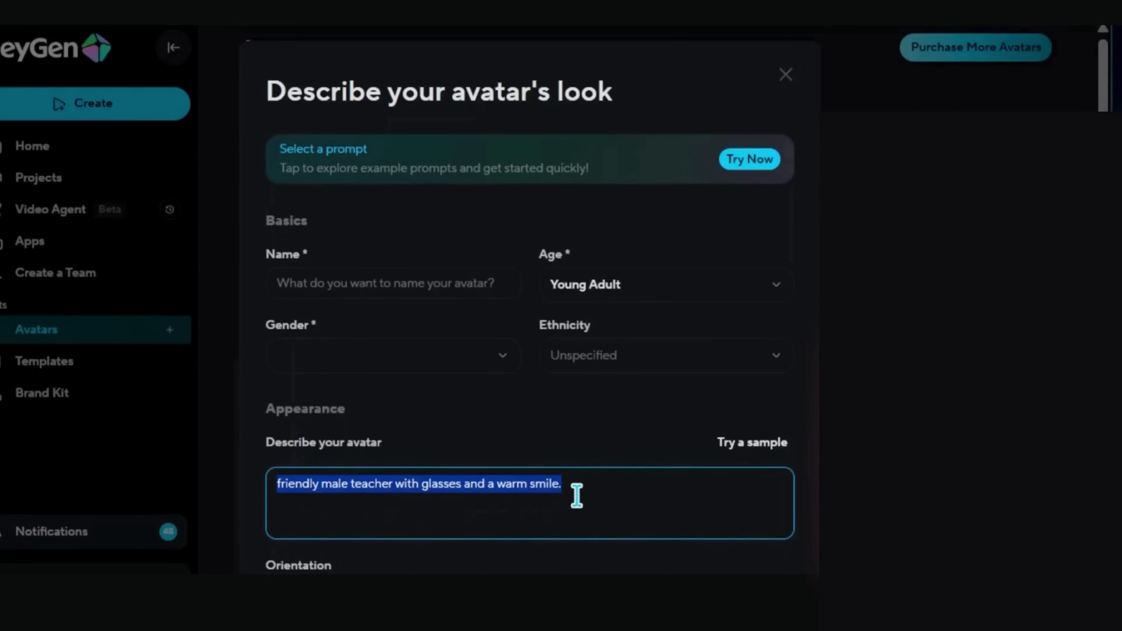
left_click(577, 496)
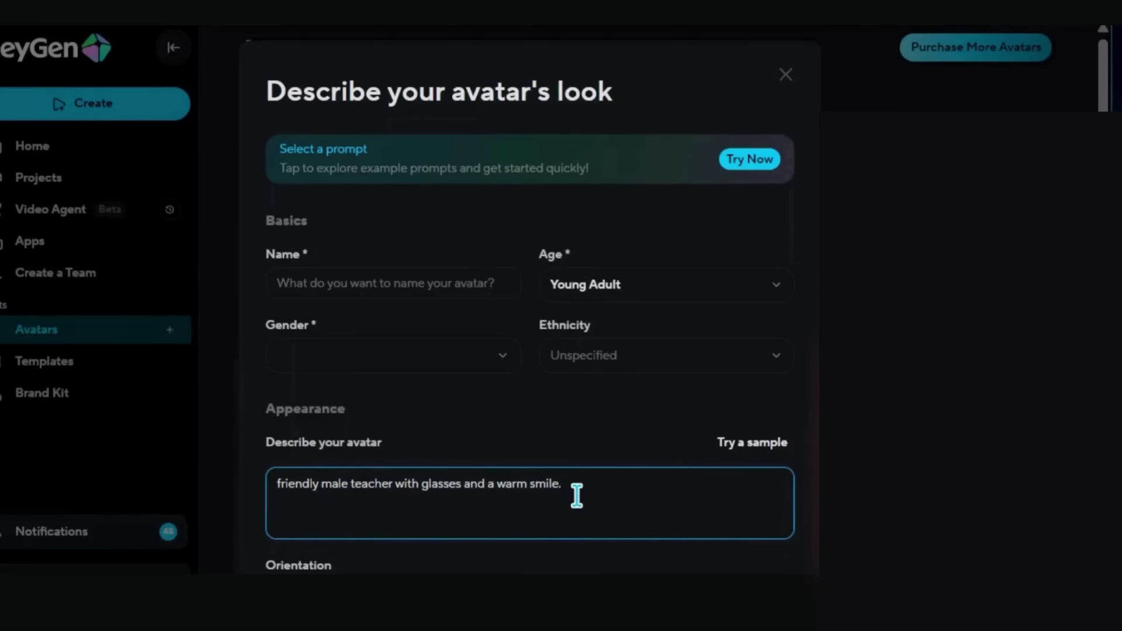
scroll(586, 484, "down", 4)
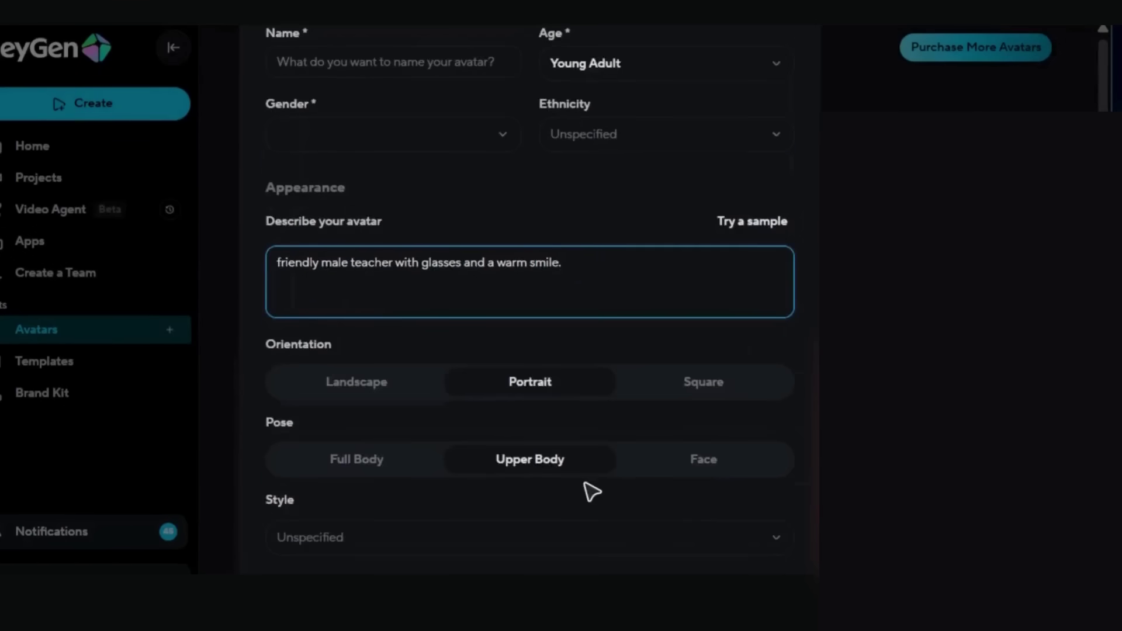
scroll(591, 491, "up", 4)
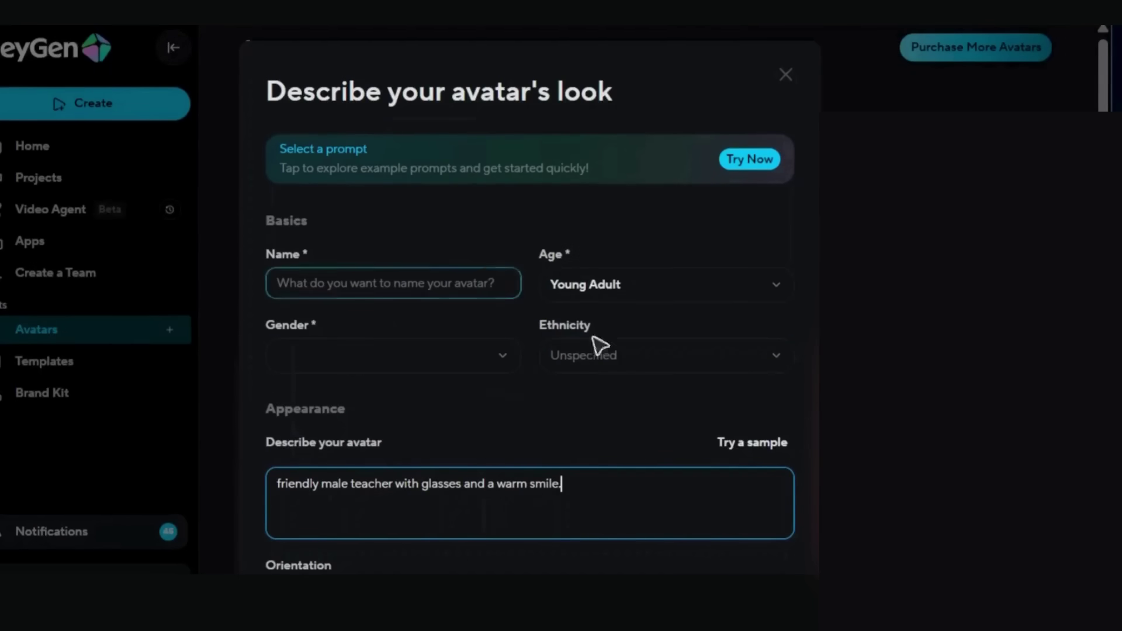
scroll(634, 396, "down", 5)
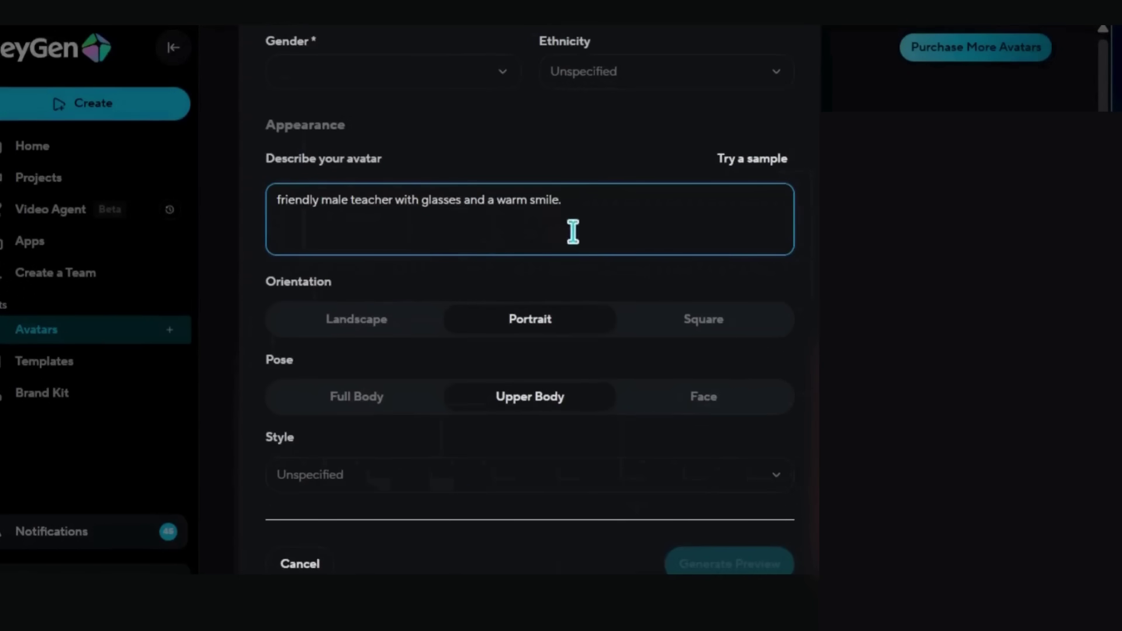
scroll(572, 231, "up", 3)
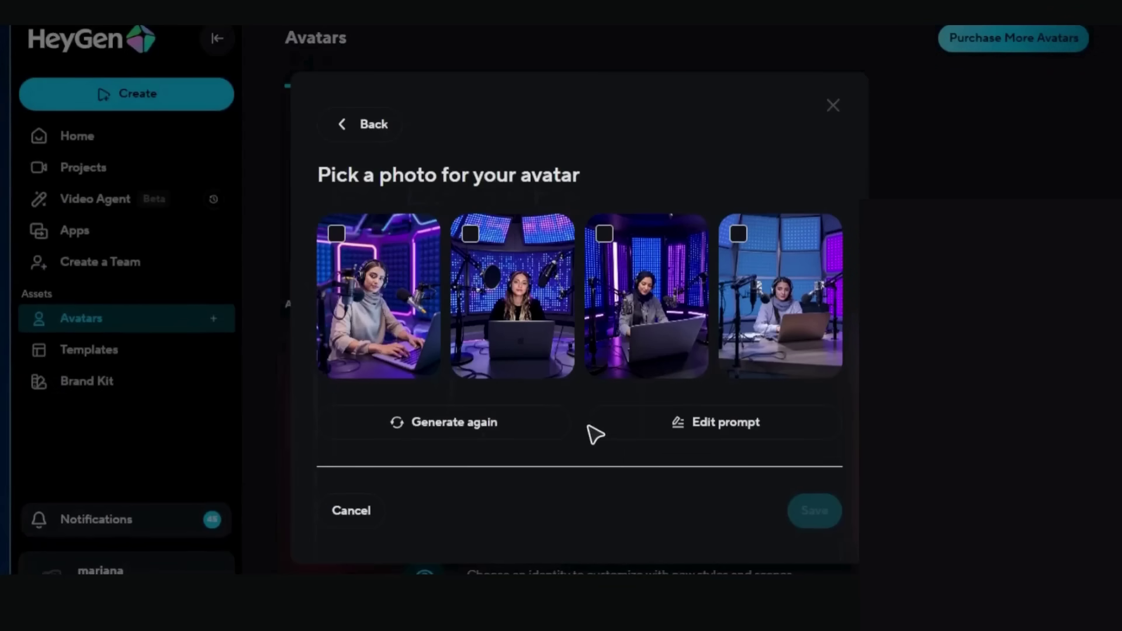
- Choose the first of the four generated neon podcast-studio photos for the avatar
left_click(342, 240)
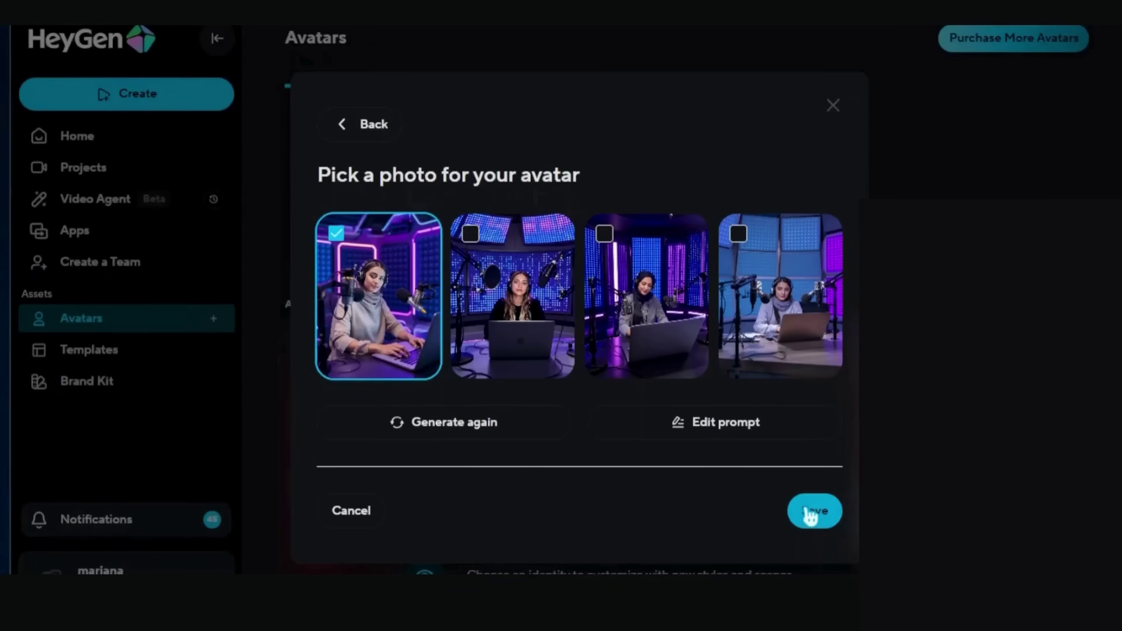
- Reopen the Tech Podcast Aesthetic avatar description and select its full text for editing
left_click(706, 430)
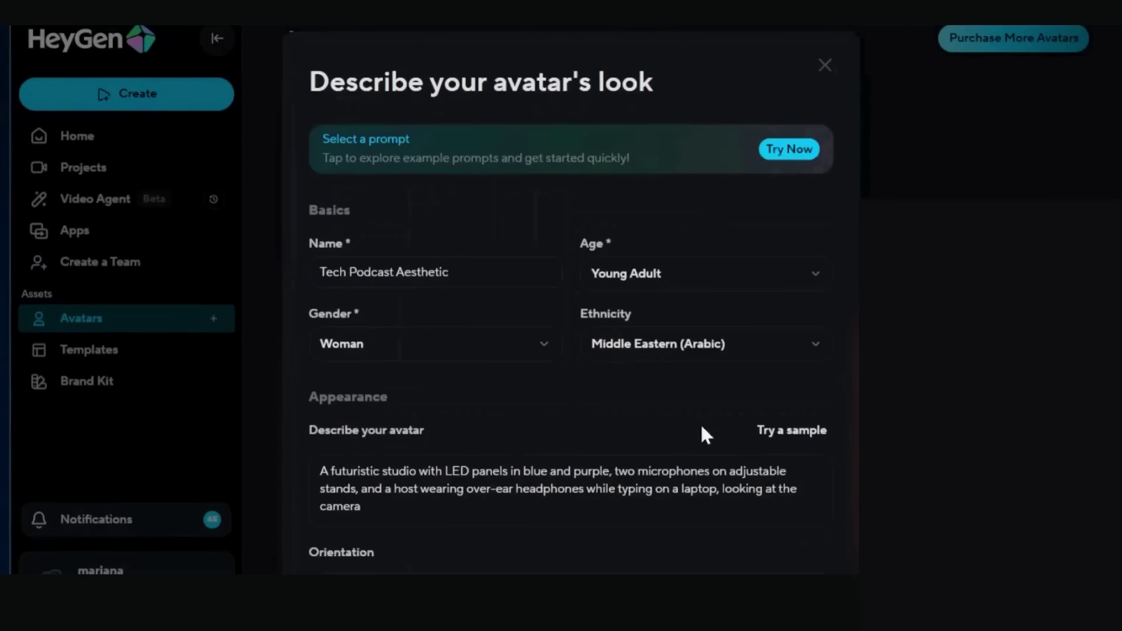
left_click(461, 471)
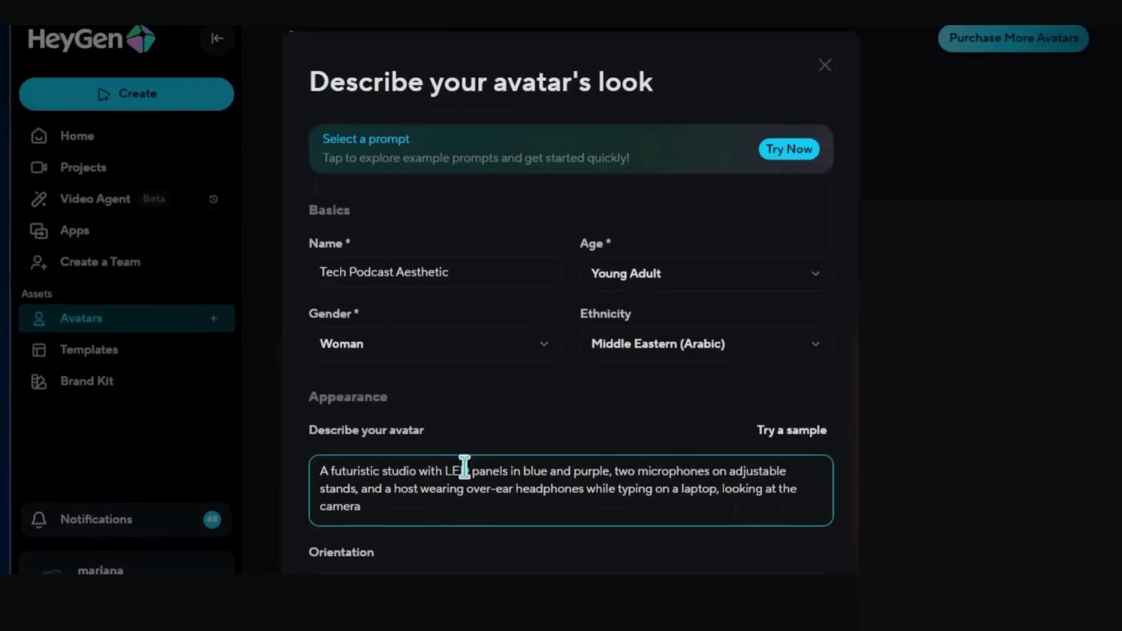
left_click_drag(323, 477, 413, 496)
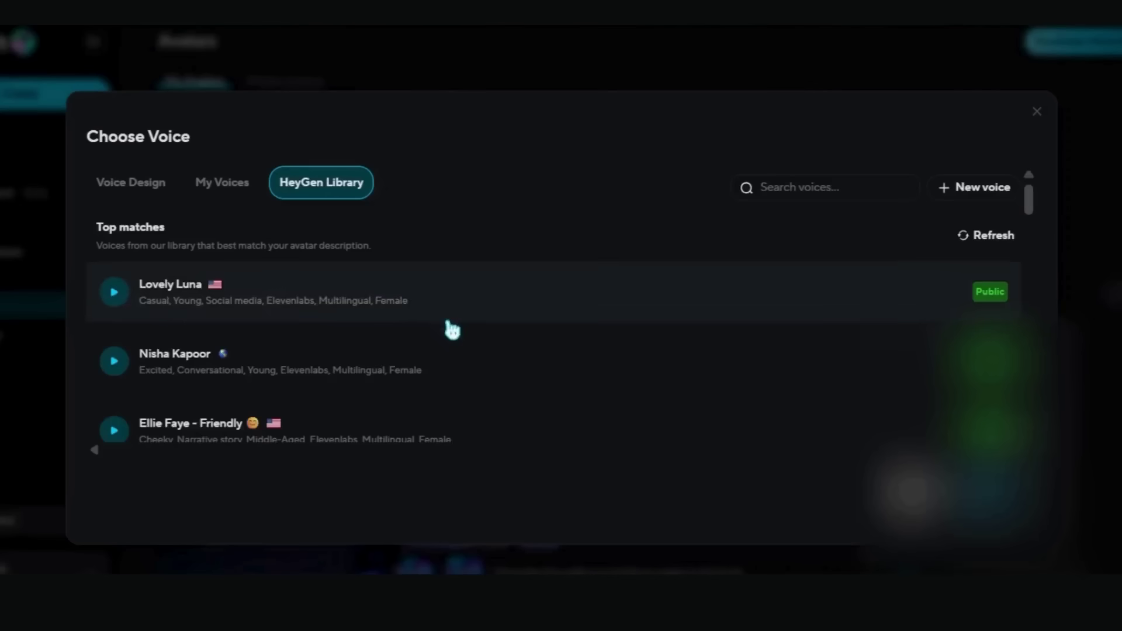
- Browse the HeyGen Library voices suggested for the new avatar
scroll(529, 392, "down", 5)
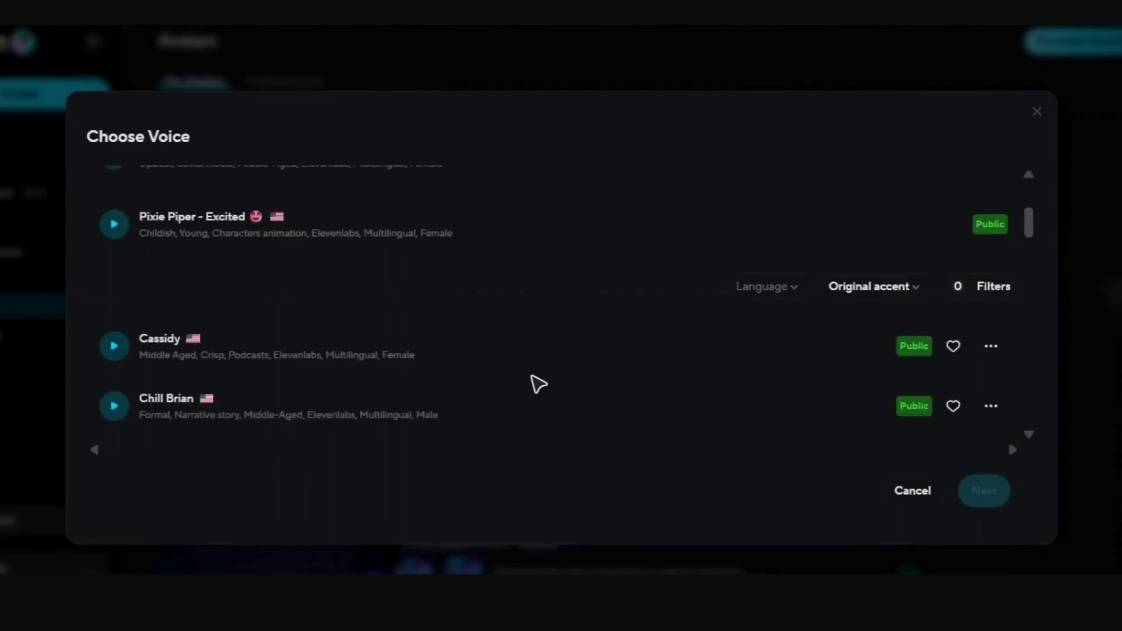
scroll(535, 385, "down", 2)
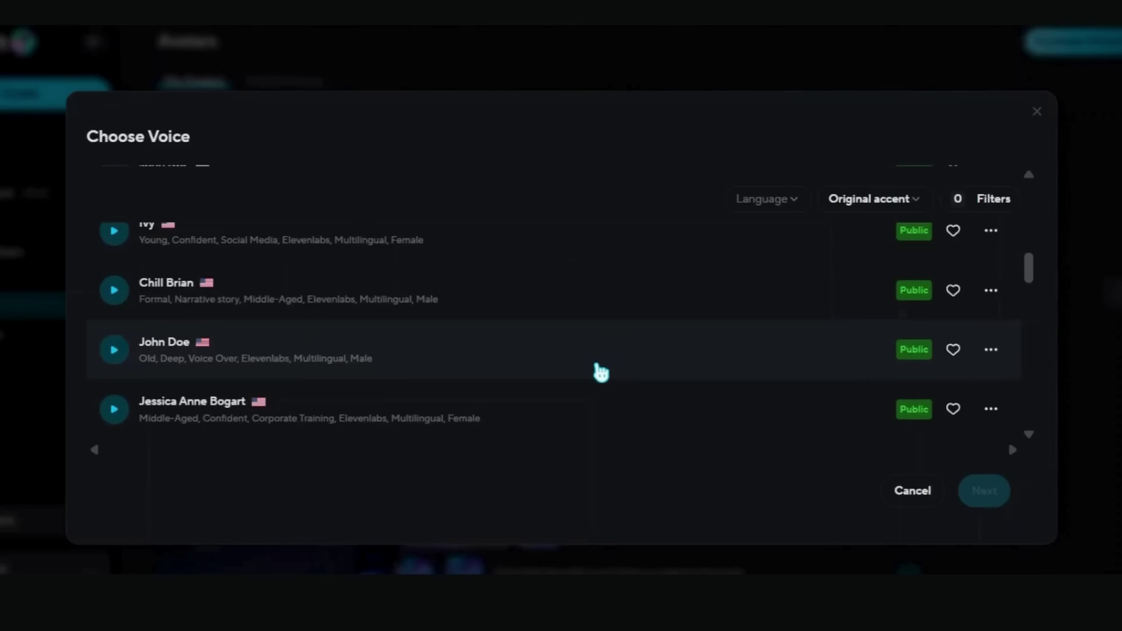
scroll(600, 372, "down", 2)
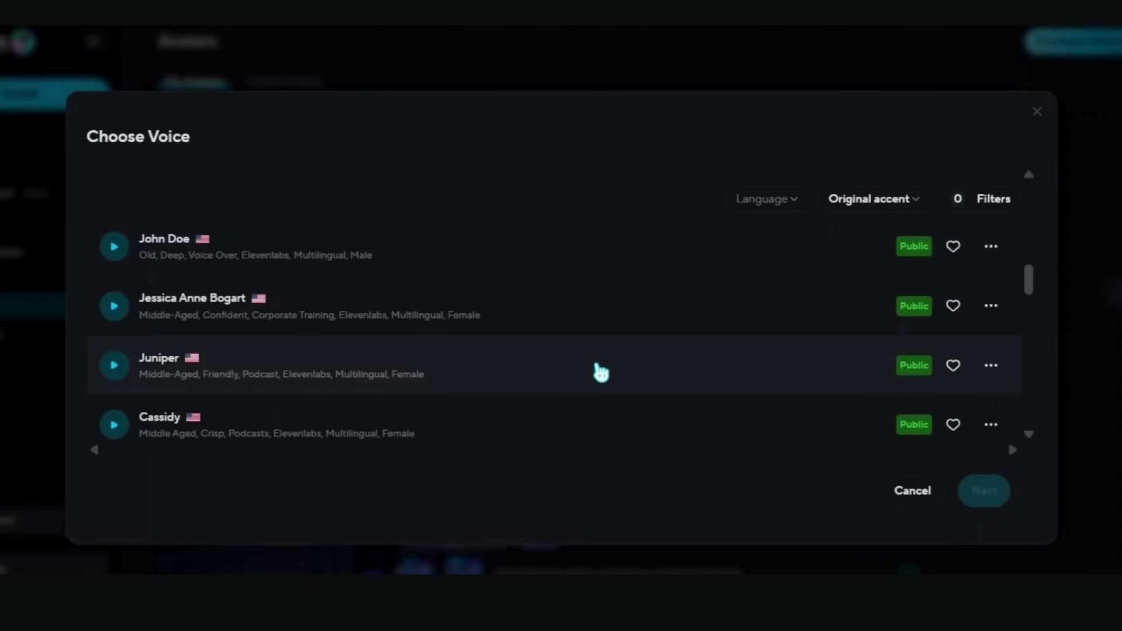
scroll(600, 372, "down", 2)
scroll(601, 372, "down", 2)
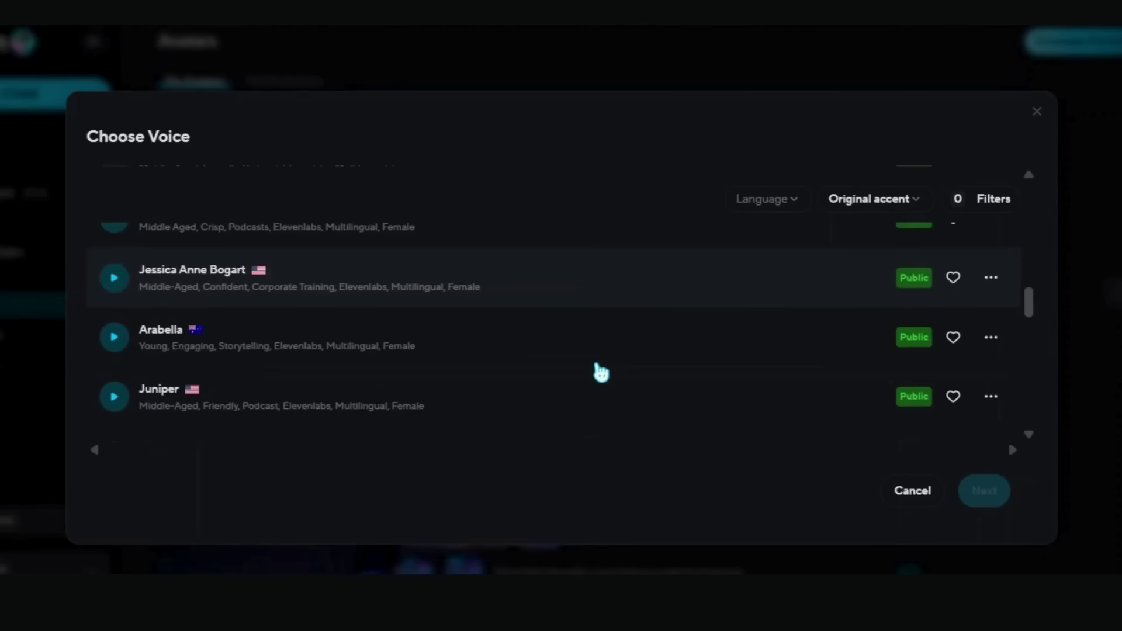
scroll(604, 372, "down", 2)
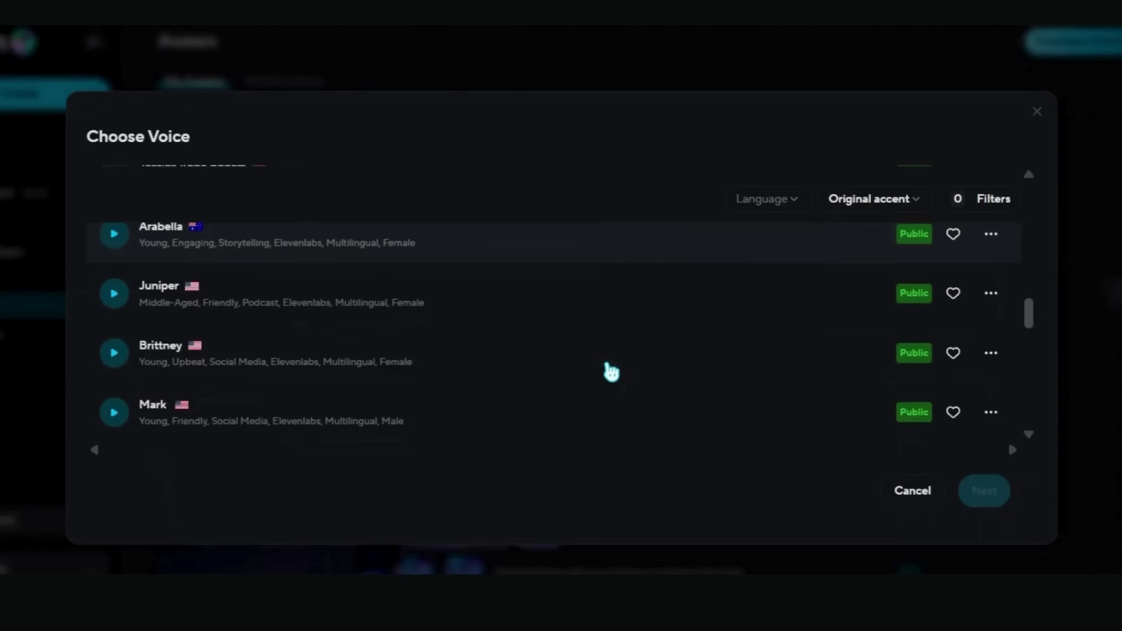
scroll(607, 371, "up", 5)
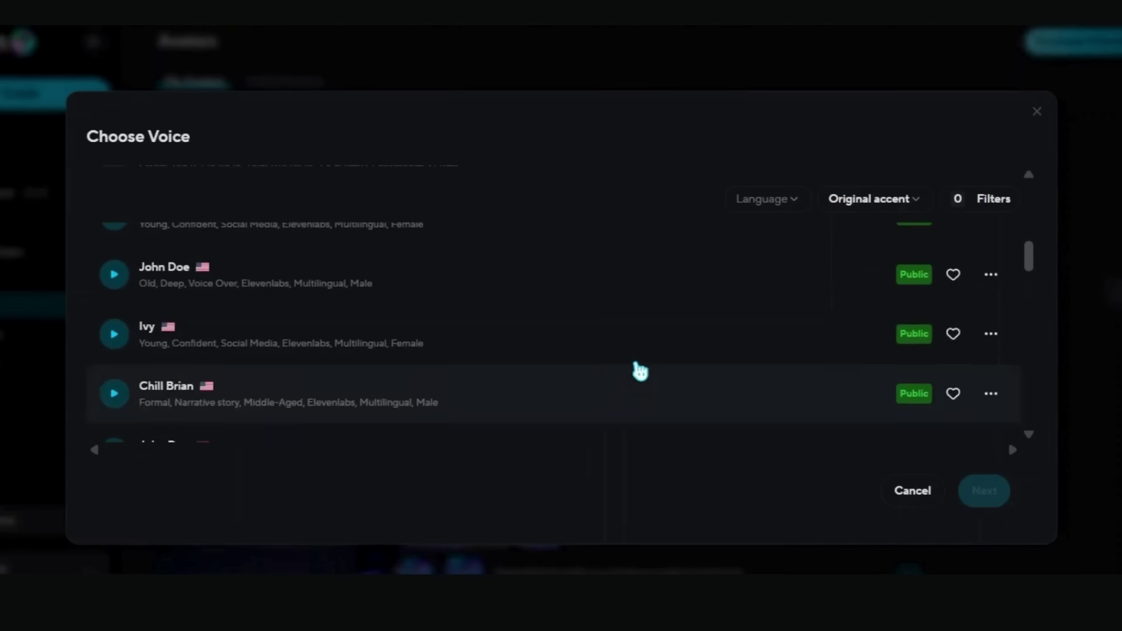
scroll(730, 379, "up", 4)
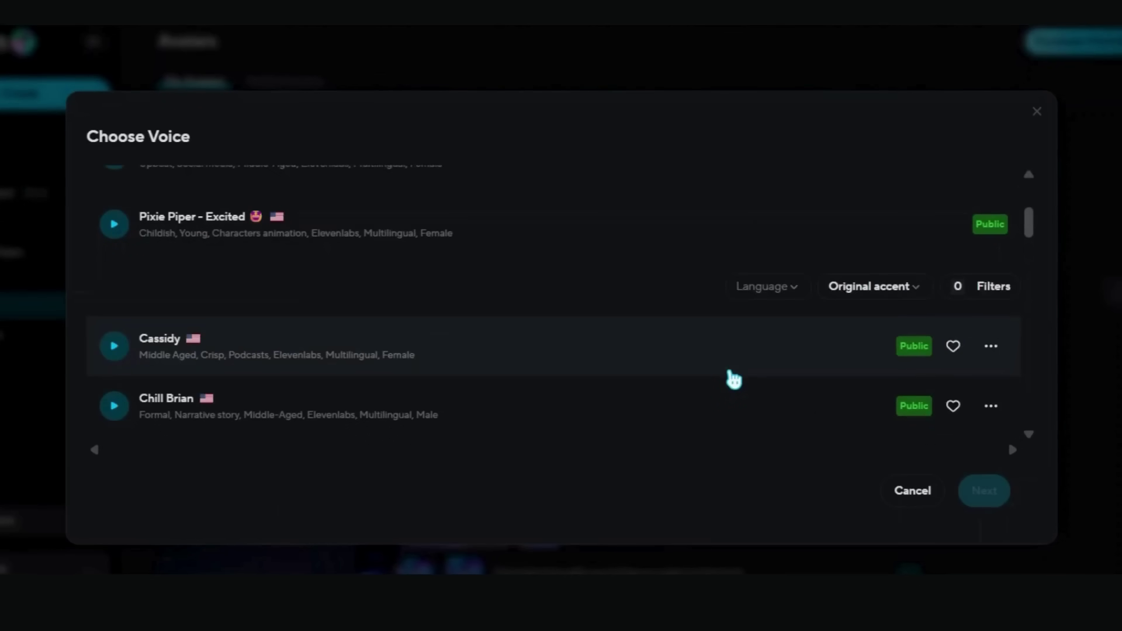
scroll(734, 379, "down", 2)
scroll(734, 379, "down", 2)
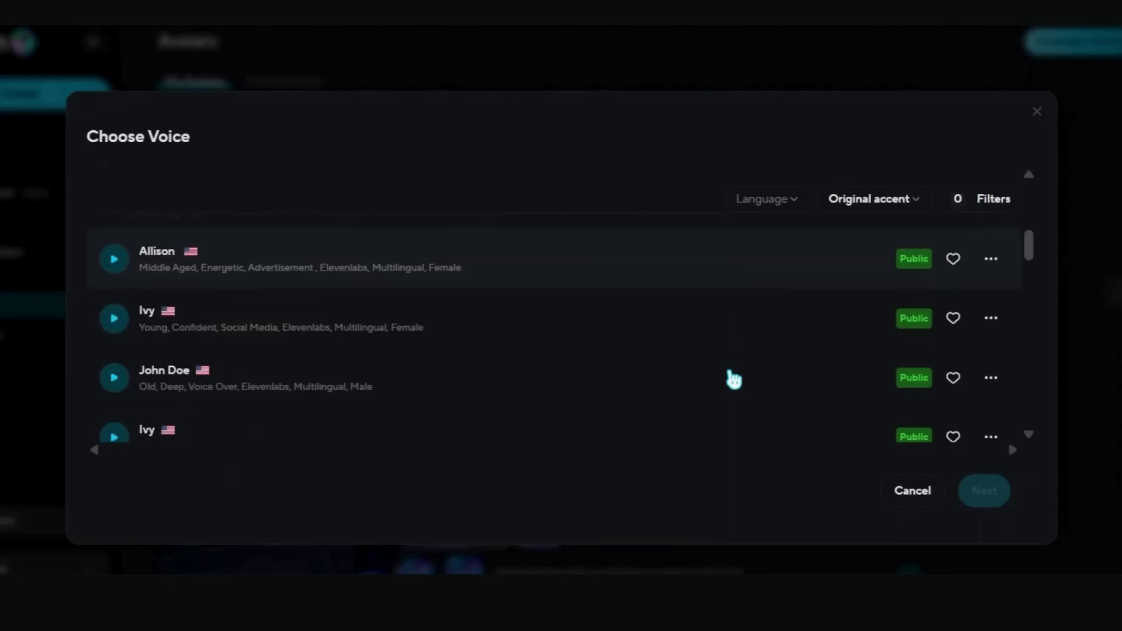
scroll(733, 379, "down", 2)
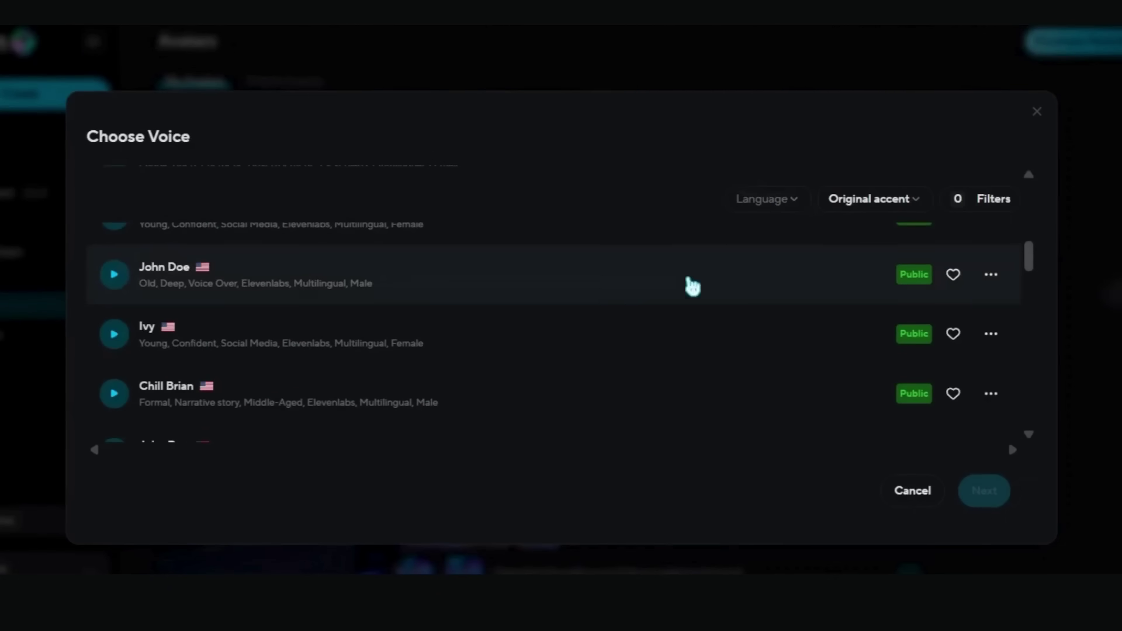
scroll(674, 311, "down", 3)
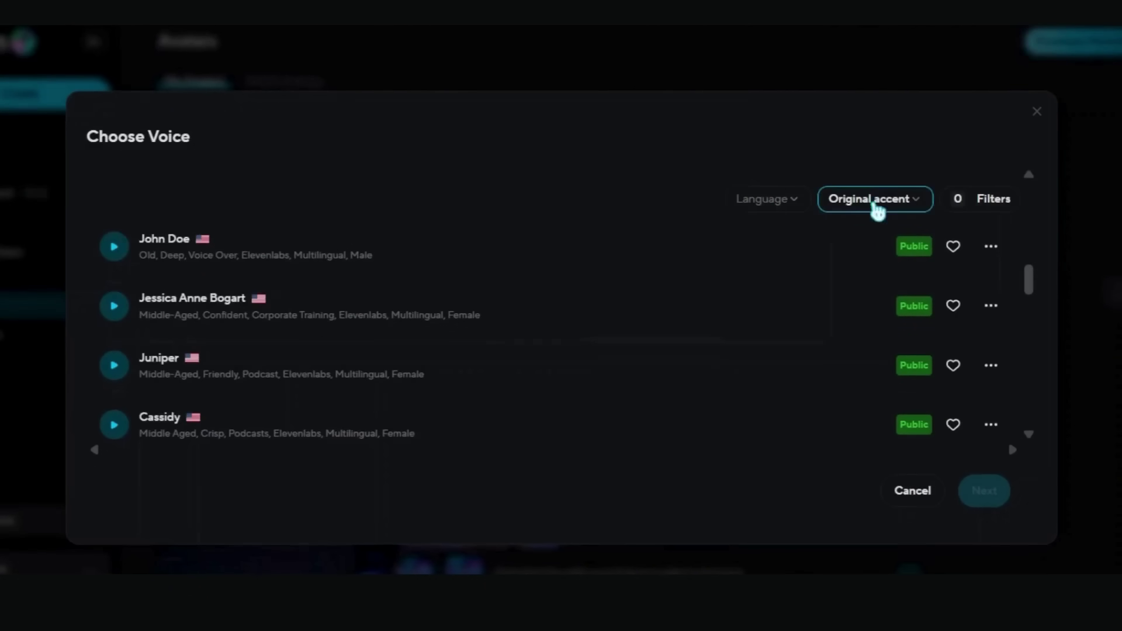
scroll(725, 231, "up", 5)
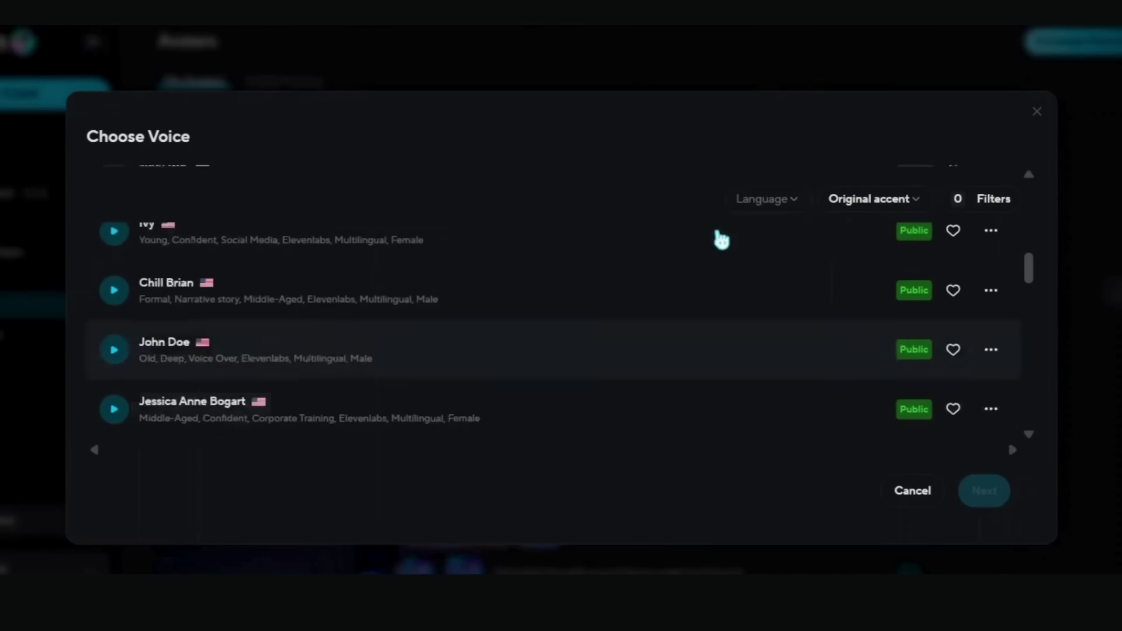
- Look through the voice Language list without choosing one, then return to Top matches
left_click(773, 212)
scroll(775, 275, "down", 10)
scroll(777, 304, "down", 10)
scroll(775, 322, "down", 10)
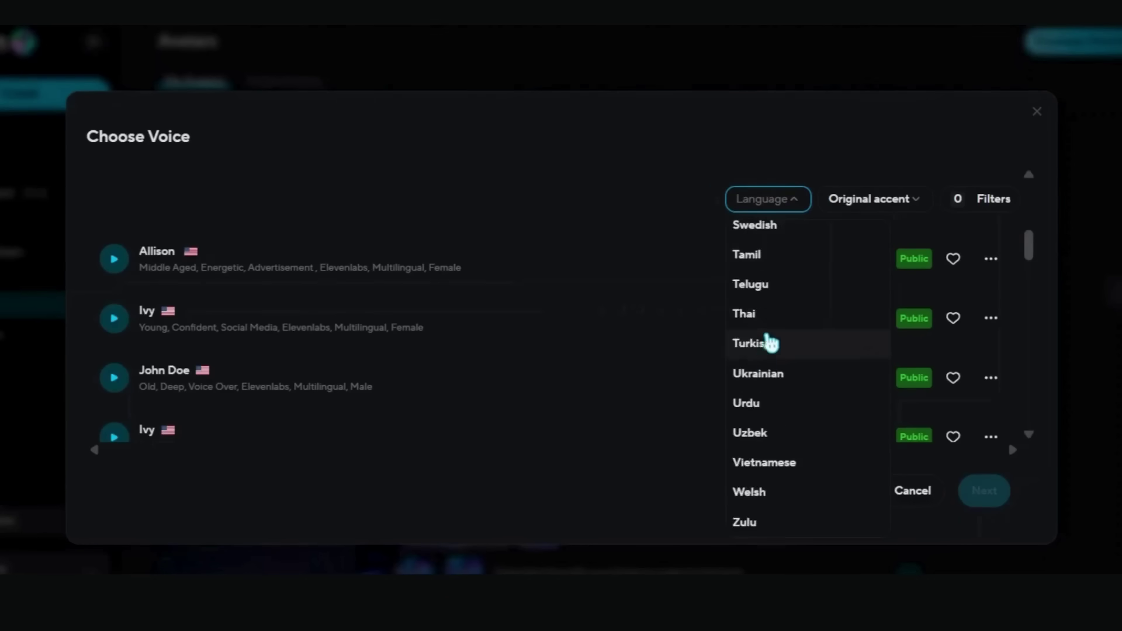
scroll(782, 314, "up", 8)
scroll(763, 257, "up", 4)
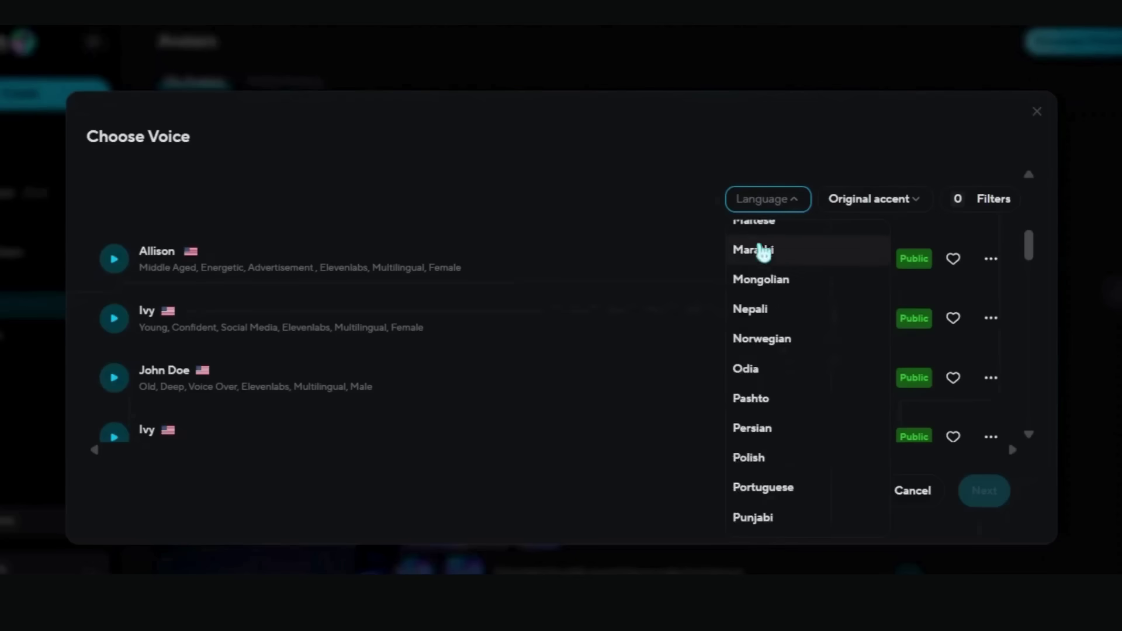
left_click(767, 209)
scroll(602, 386, "up", 4)
scroll(605, 388, "up", 2)
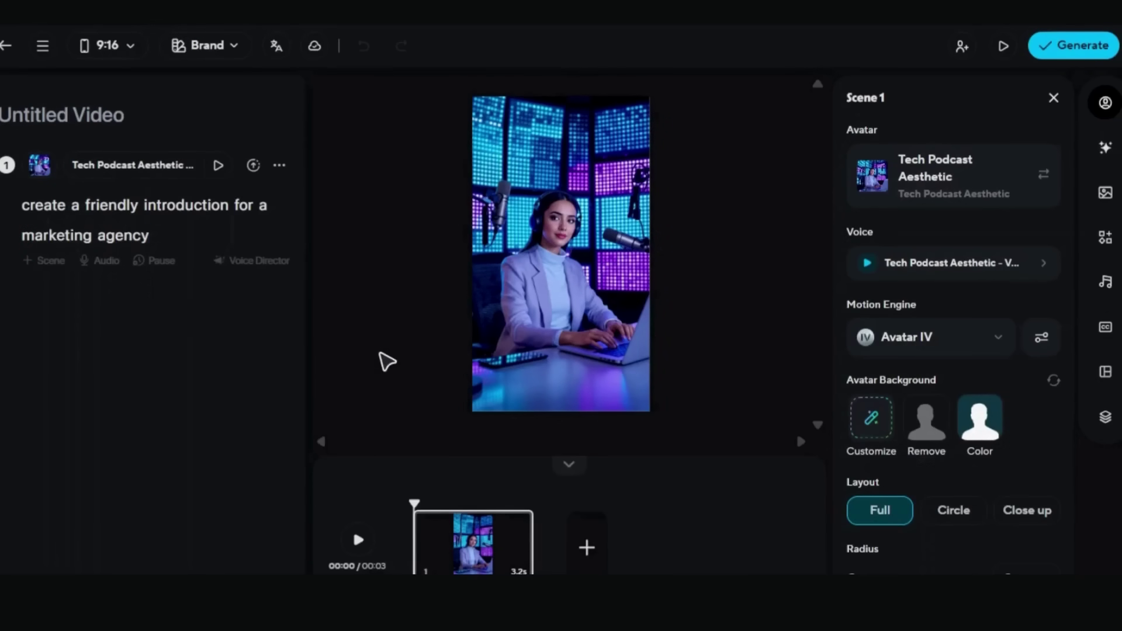
- Paste 'explain the benefits of online learning' over the Scene 1 script
left_click_drag(23, 205, 167, 245)
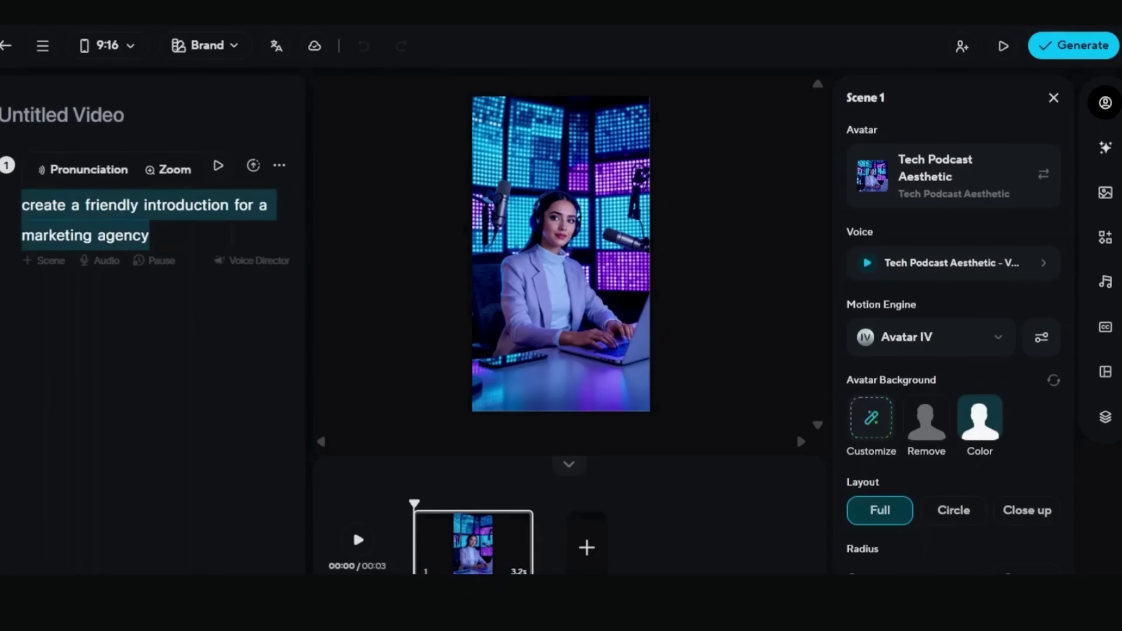
type("explain the benefits of online learning")
left_click_drag(26, 209, 100, 236)
left_click(115, 242)
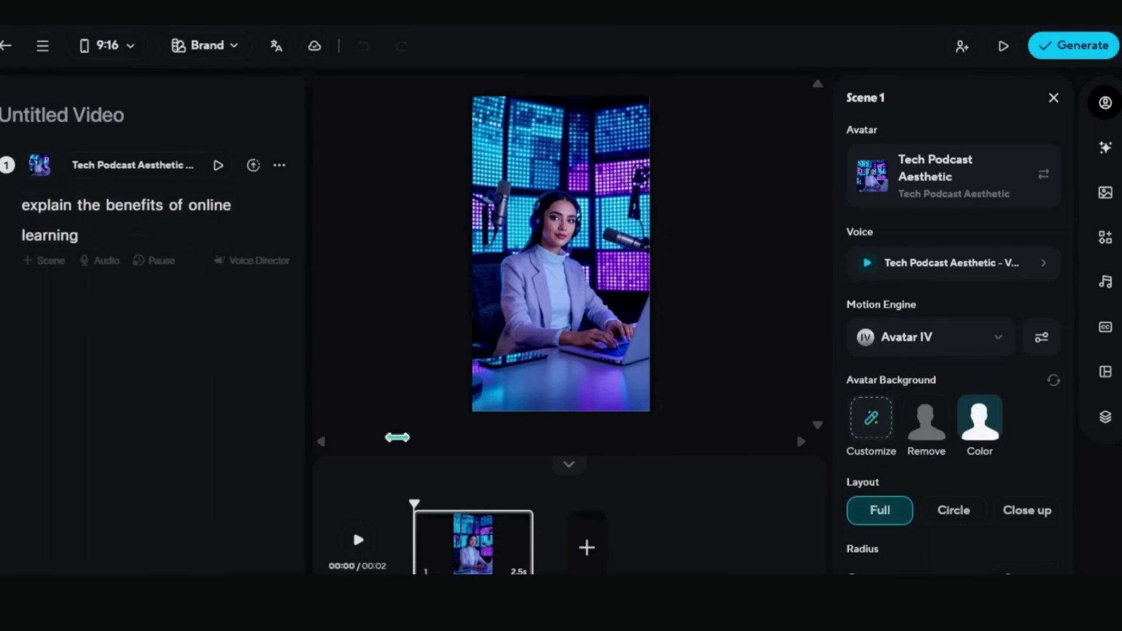